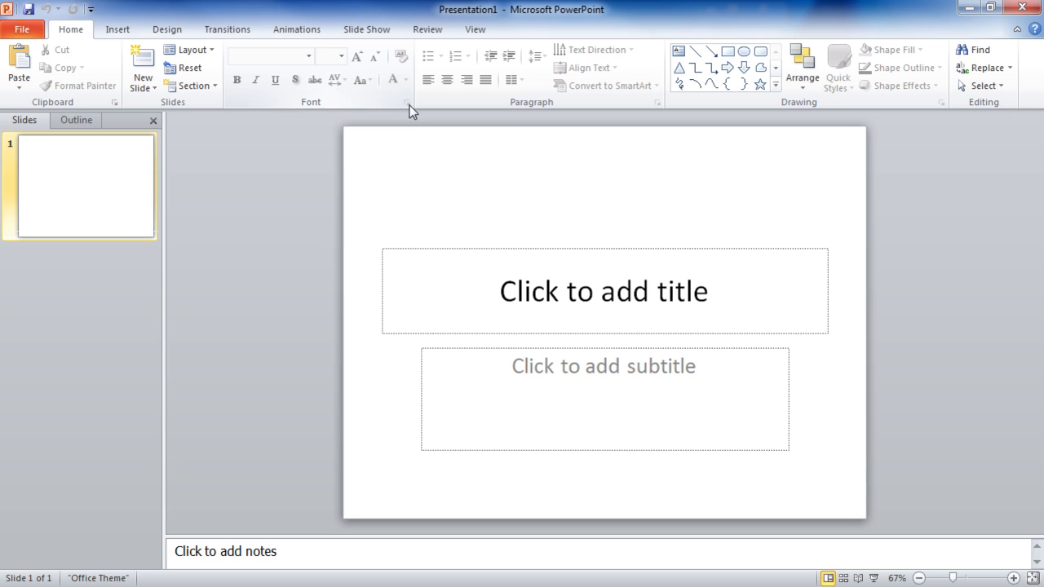
- Inspect the detailed font settings for the title placeholder and close them without changes
click(562, 291)
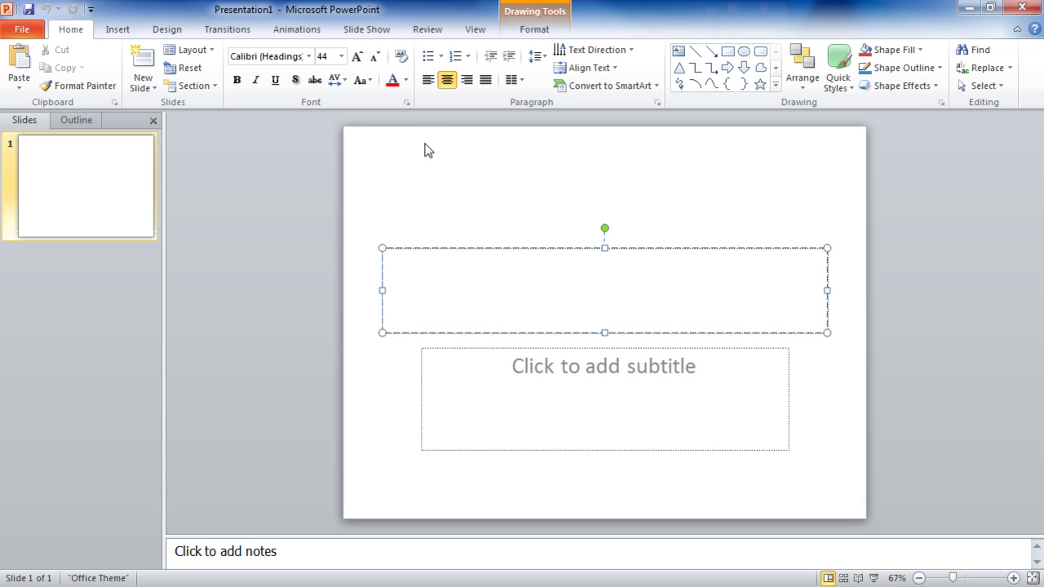
click(407, 105)
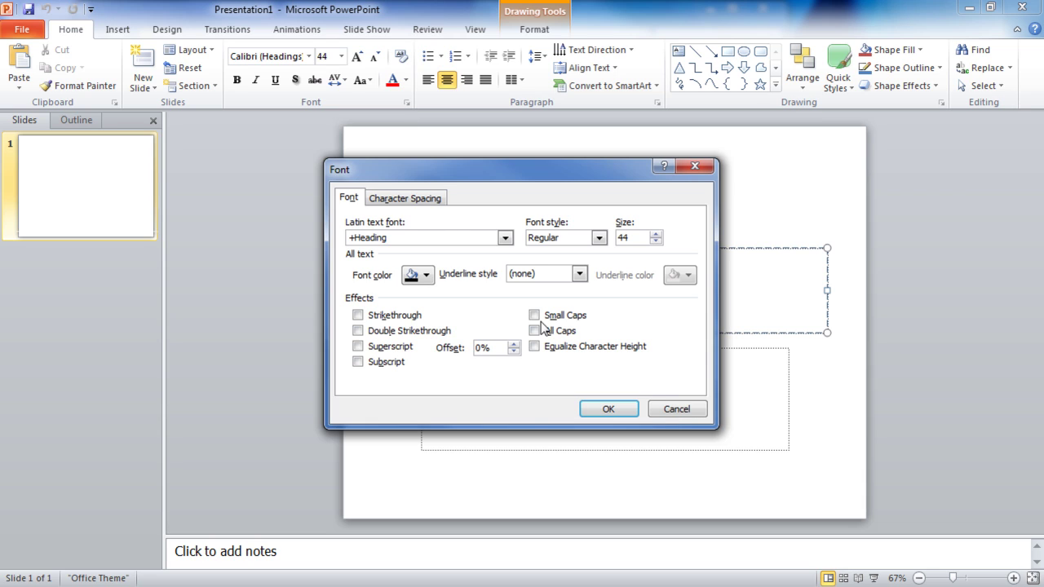
click(671, 407)
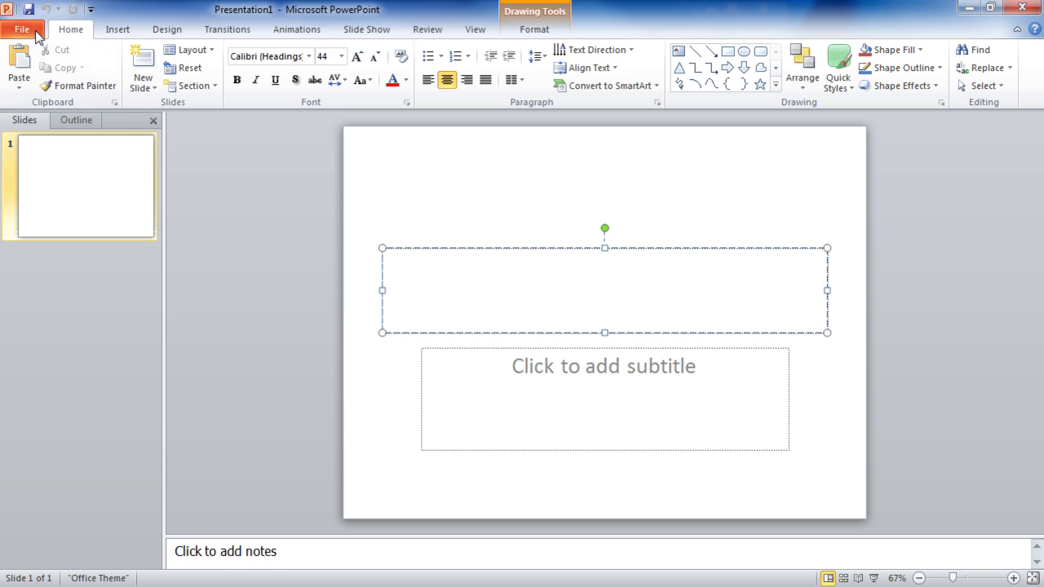
- Review the program's General, Proofing, Save, Language and Advanced options without changing anything
click(22, 30)
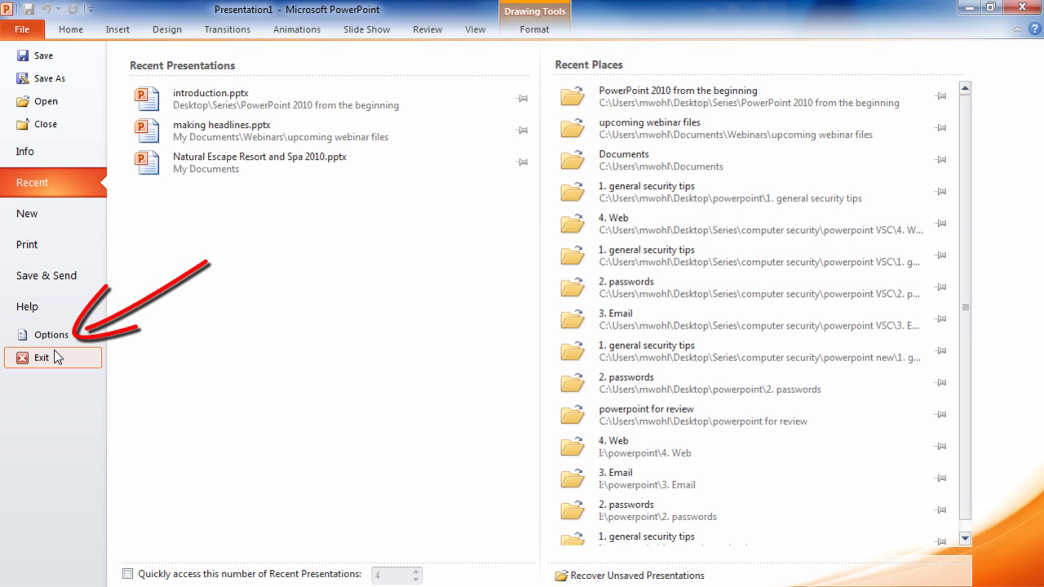
click(45, 335)
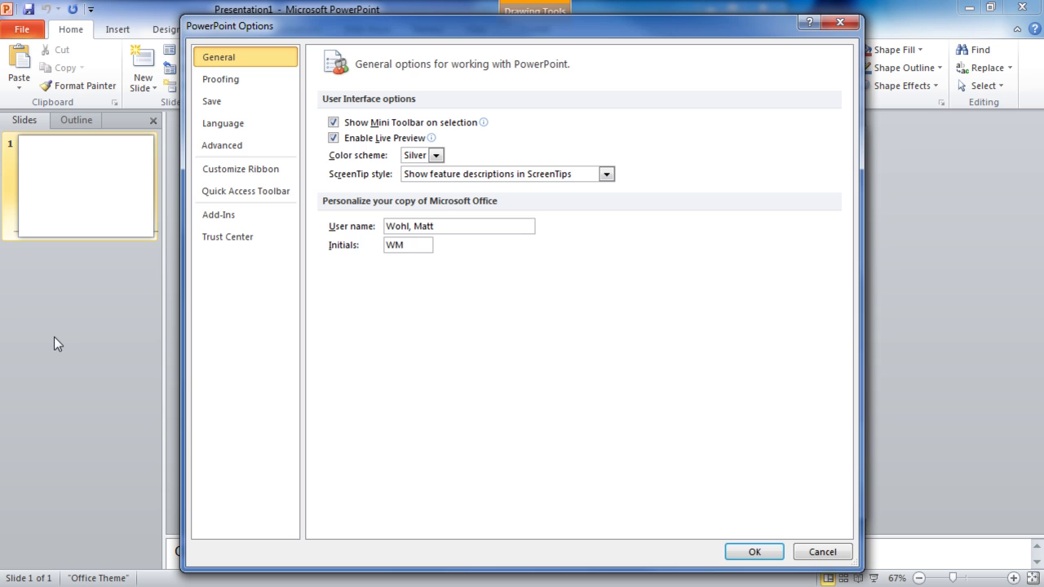
click(227, 86)
click(220, 104)
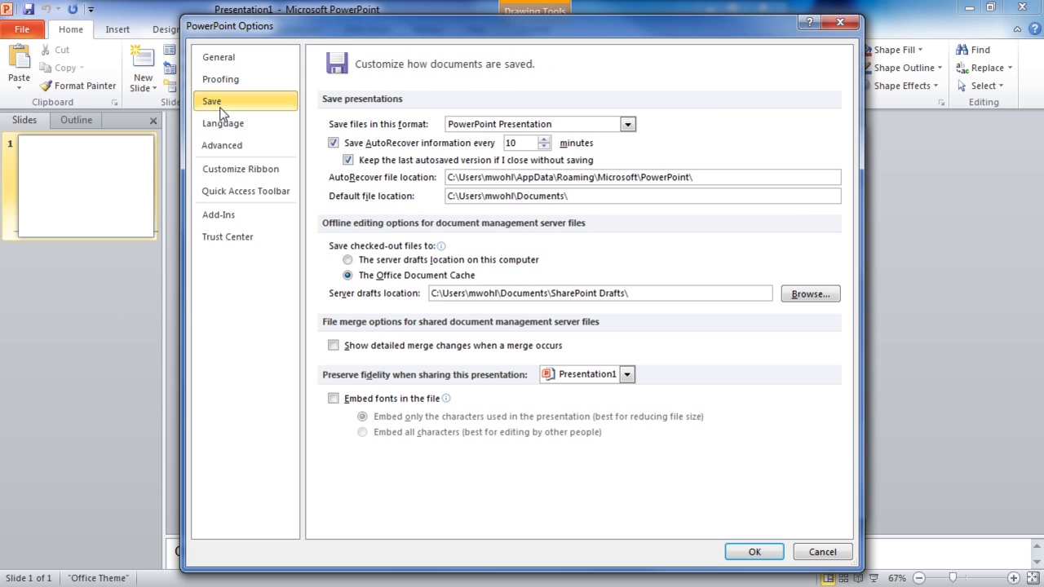
click(221, 124)
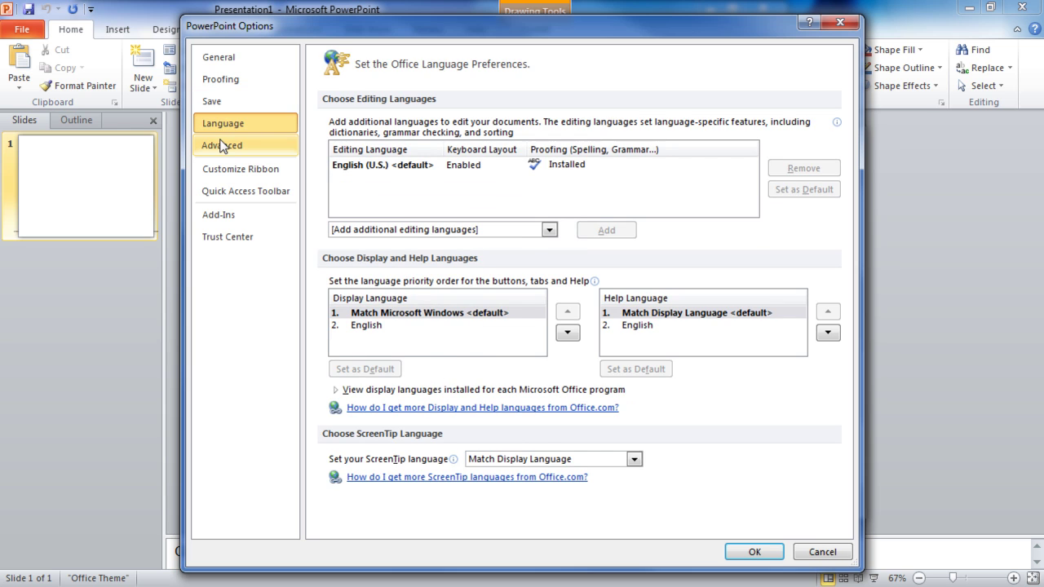
click(222, 145)
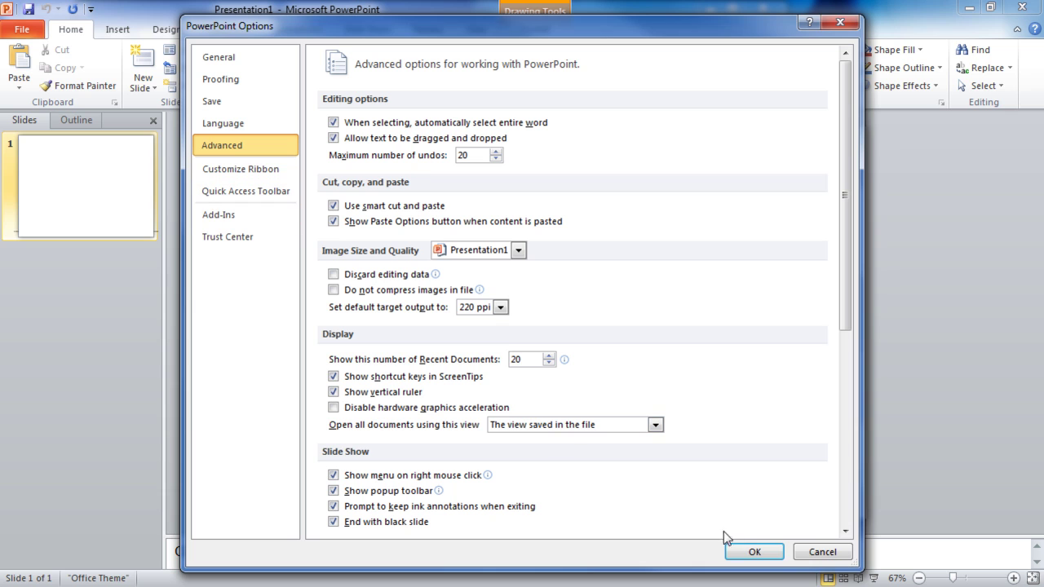
click(816, 554)
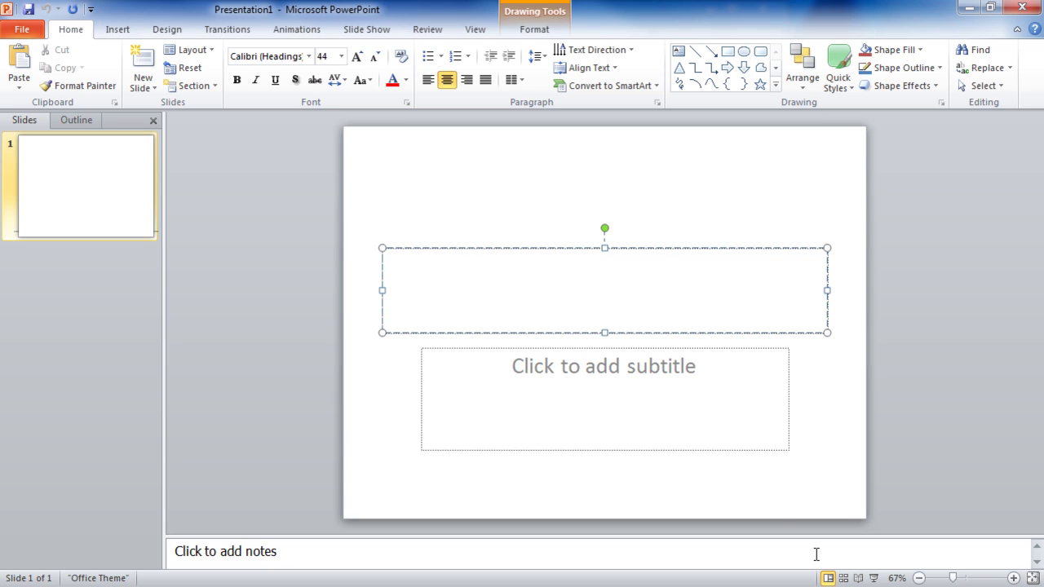
- Enter "Presentation File" as the slide title, then select the title placeholder and show its drawing format options
click(476, 30)
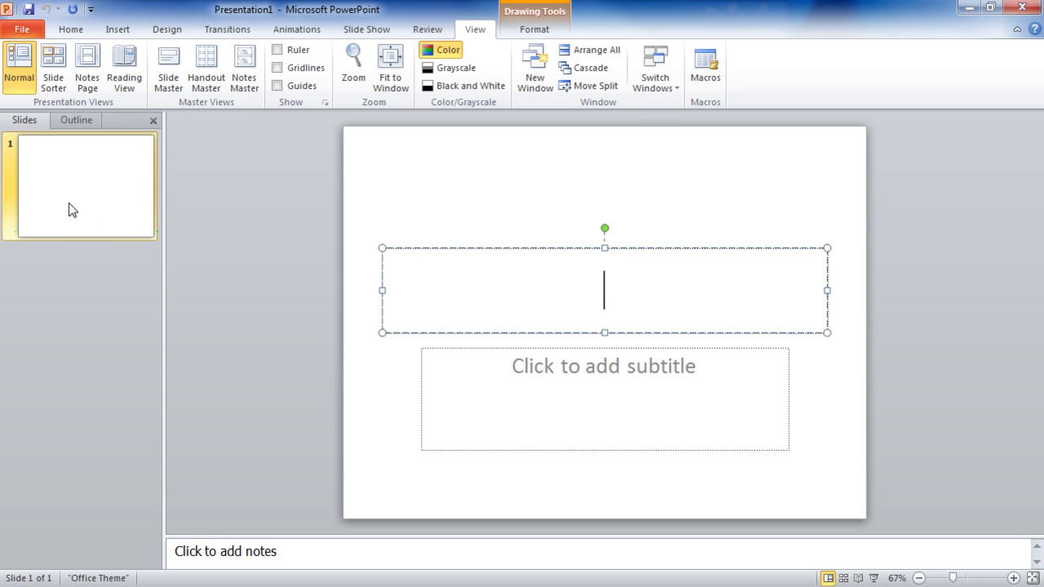
text(Presentation)
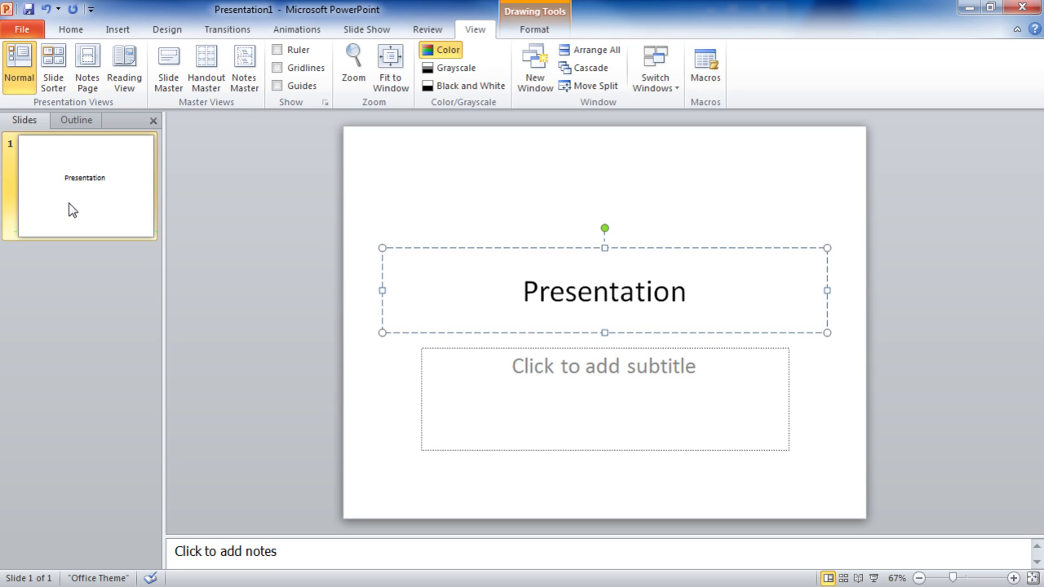
text(File)
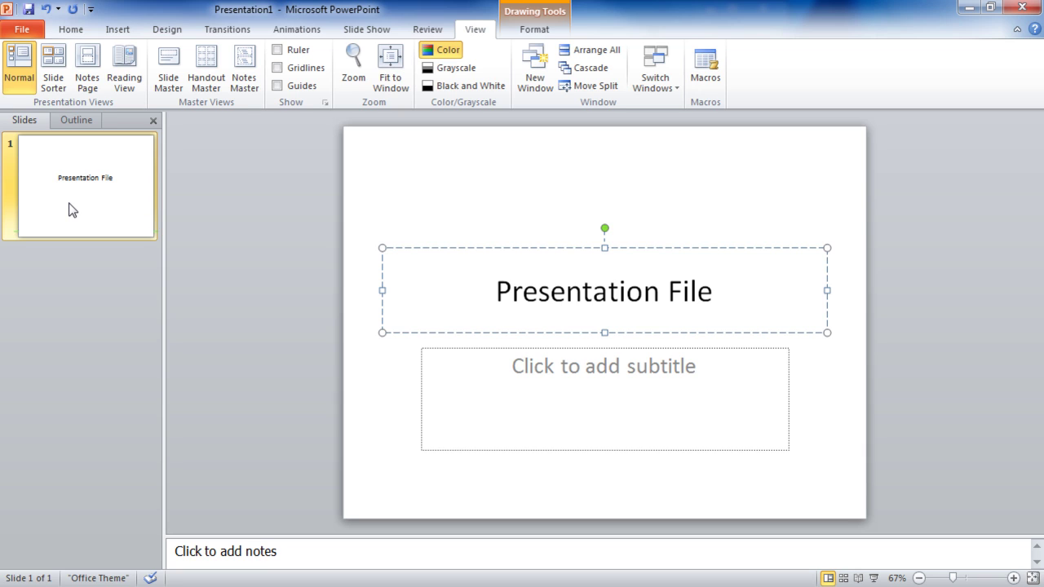
click(487, 249)
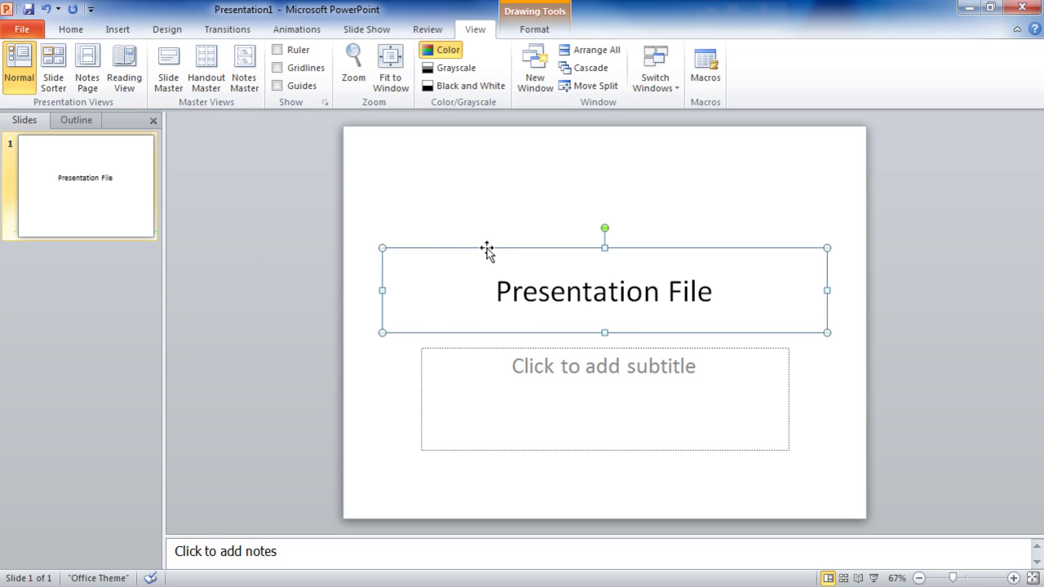
click(533, 30)
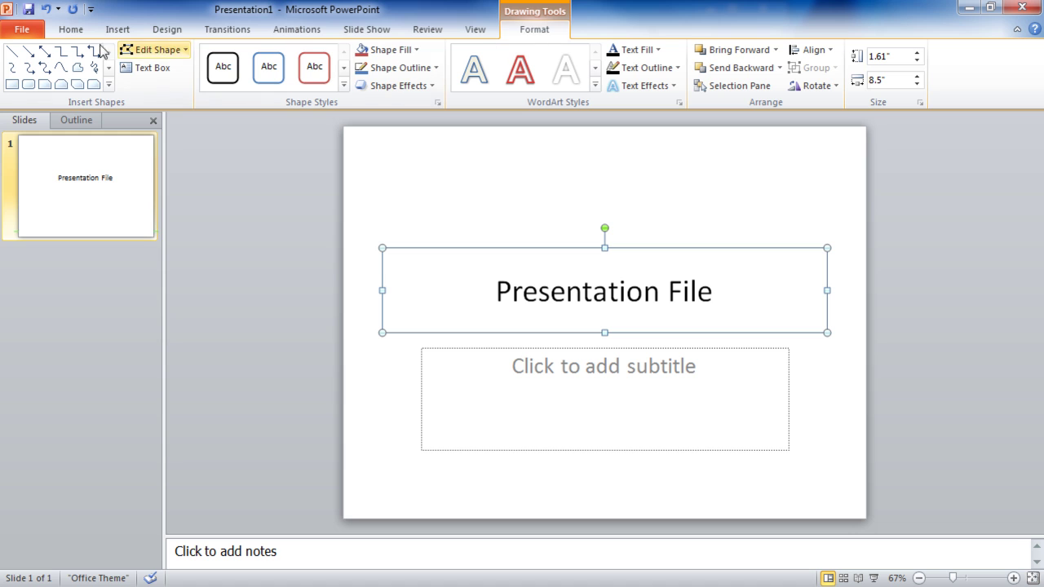
- Open the recent presentation Natural Escape Resort and Spa 2010.pptx
click(23, 31)
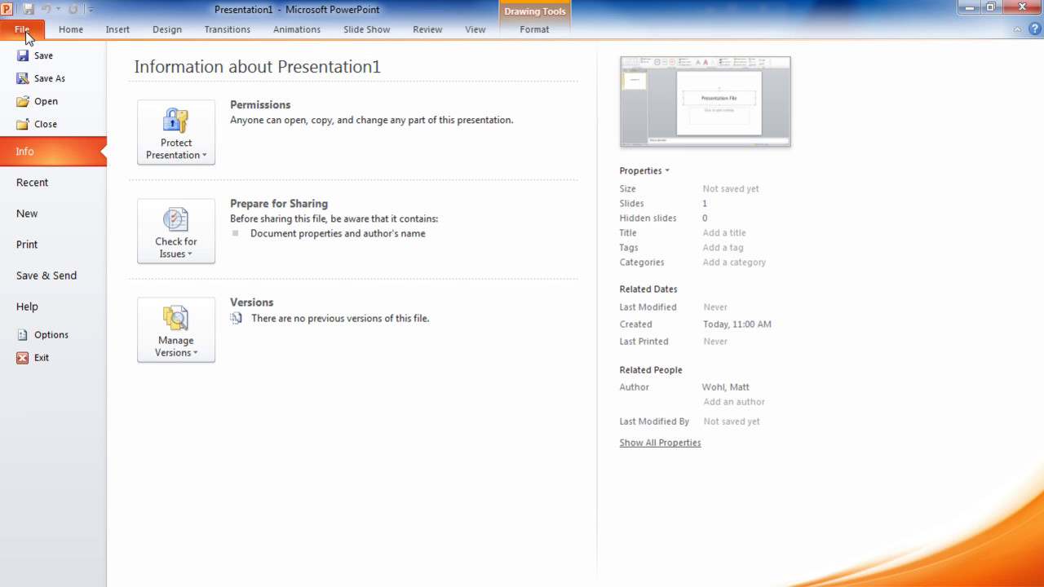
click(37, 175)
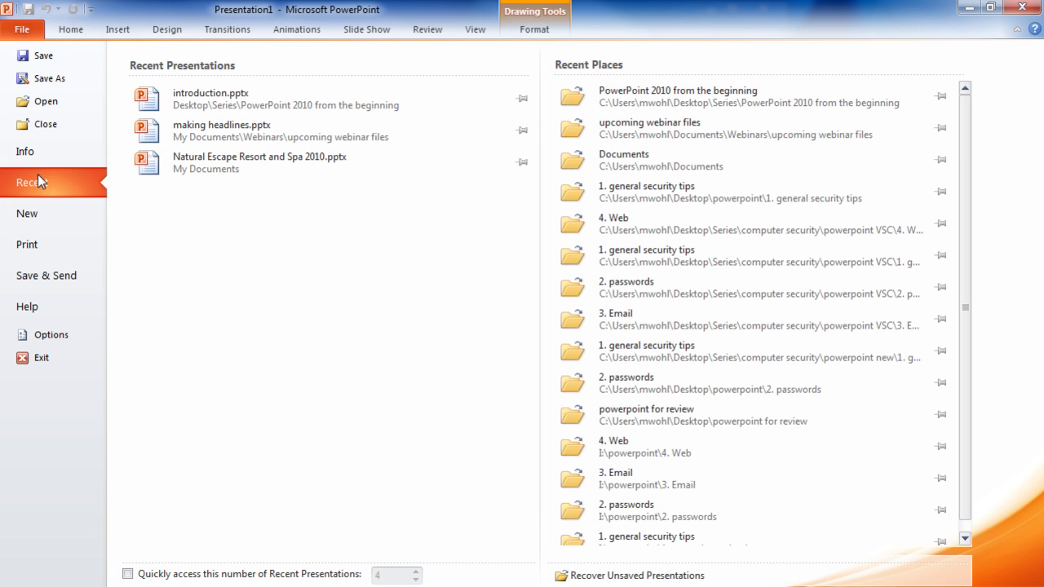
click(159, 155)
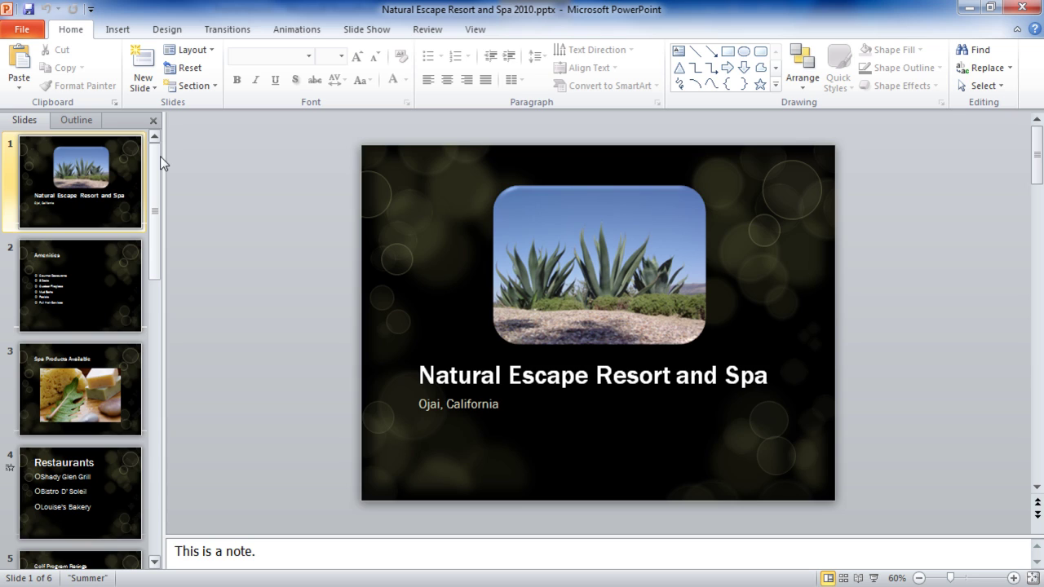
- Look through slides 2 to 4 of the resort presentation and return to the first slide
click(106, 246)
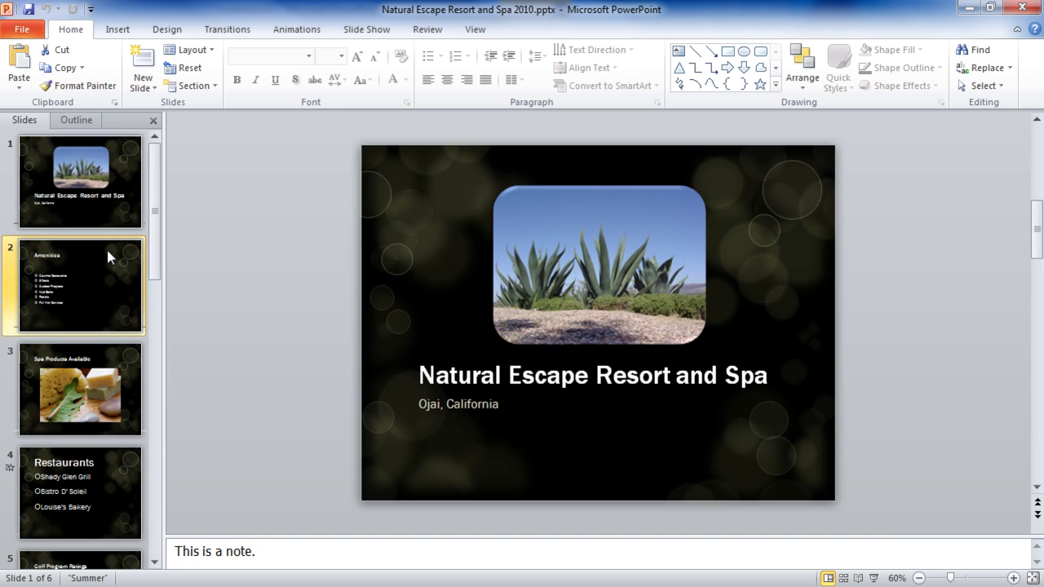
click(92, 373)
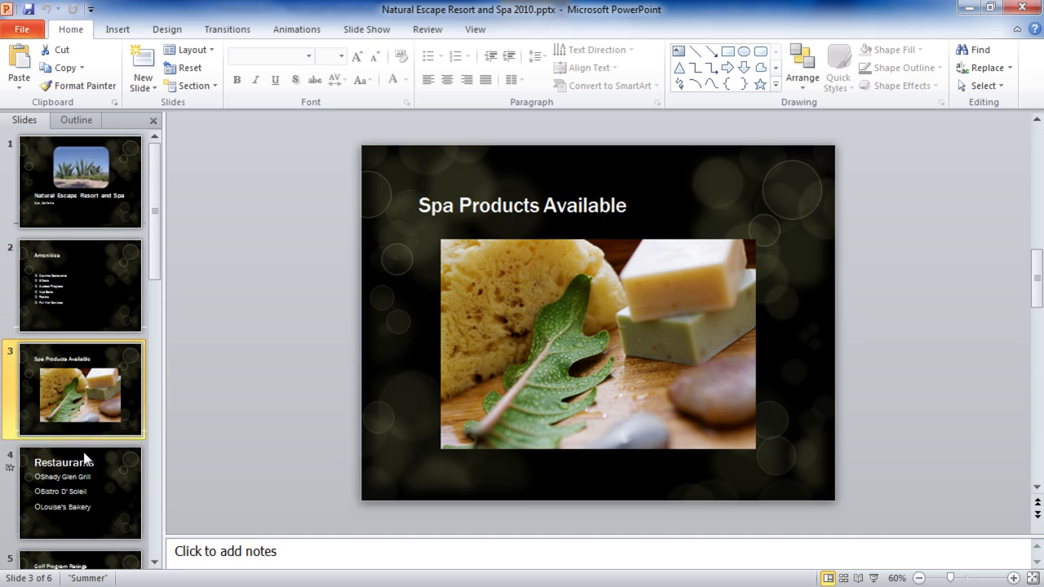
click(83, 473)
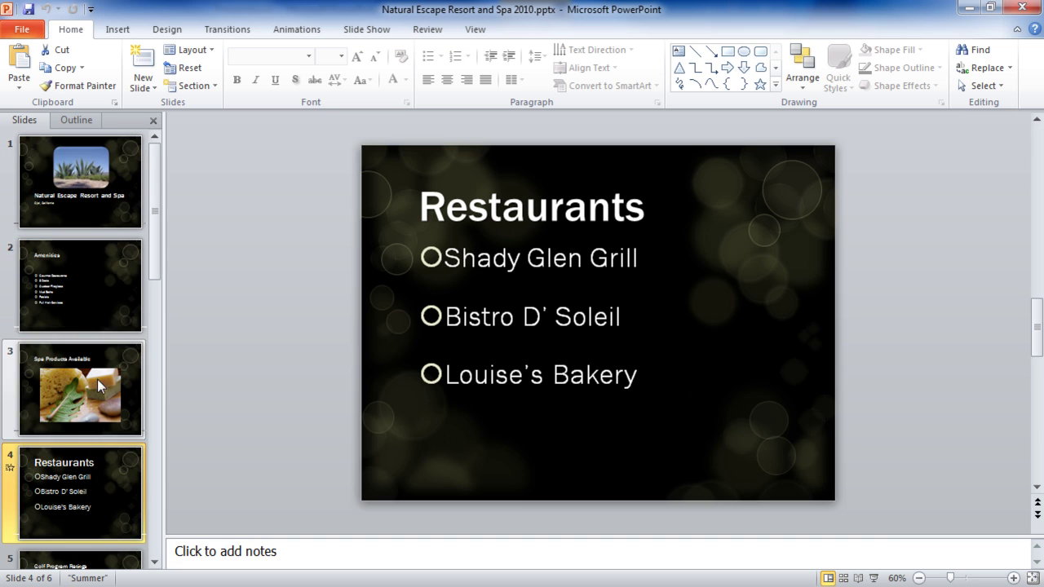
click(86, 226)
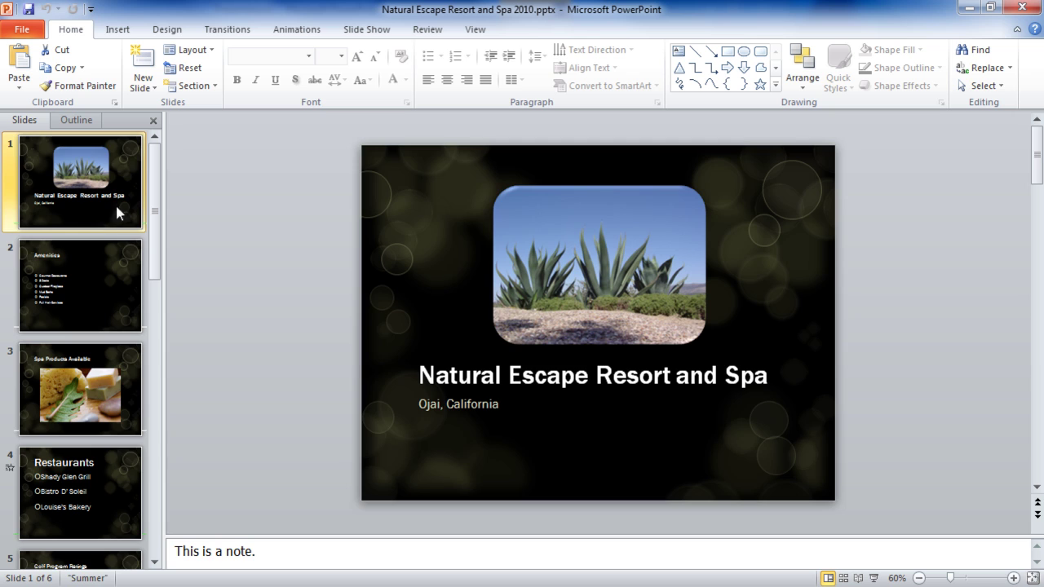
- Examine the slide show, review, animation, transition and insertion commands, selecting the Golf Program Ratings chart along the way
click(373, 30)
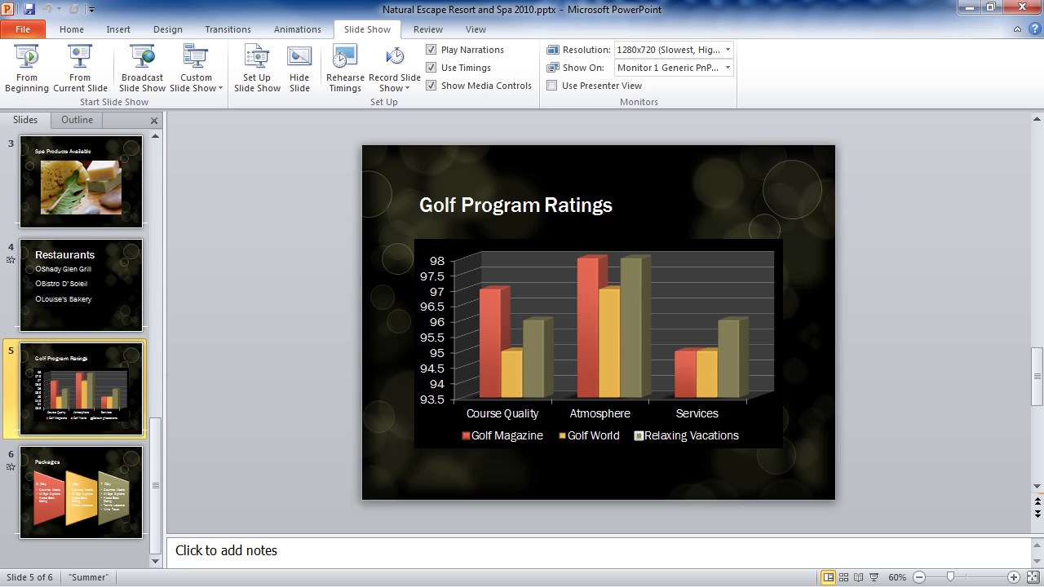
click(489, 34)
click(433, 33)
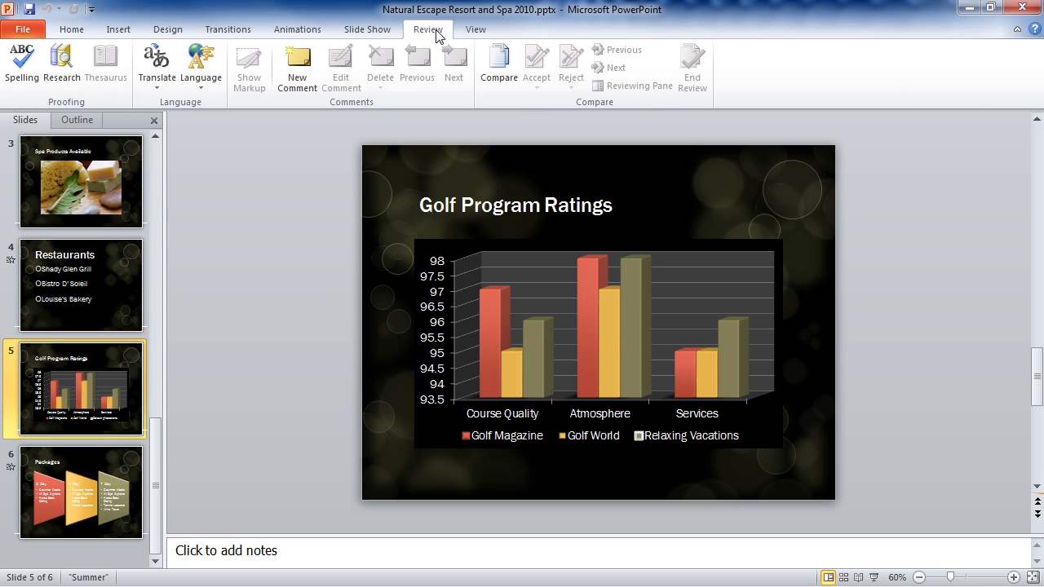
click(387, 33)
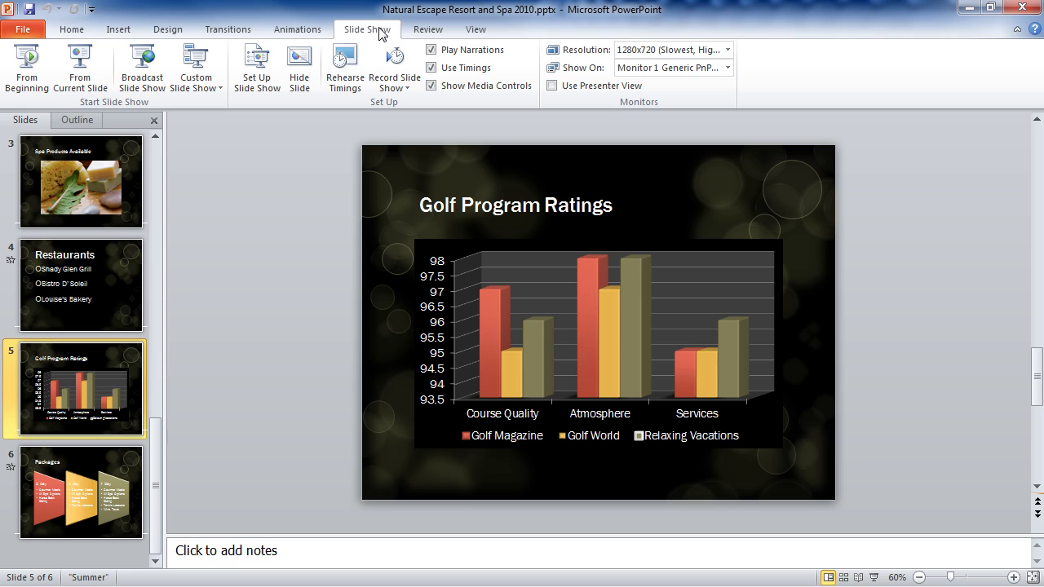
click(319, 36)
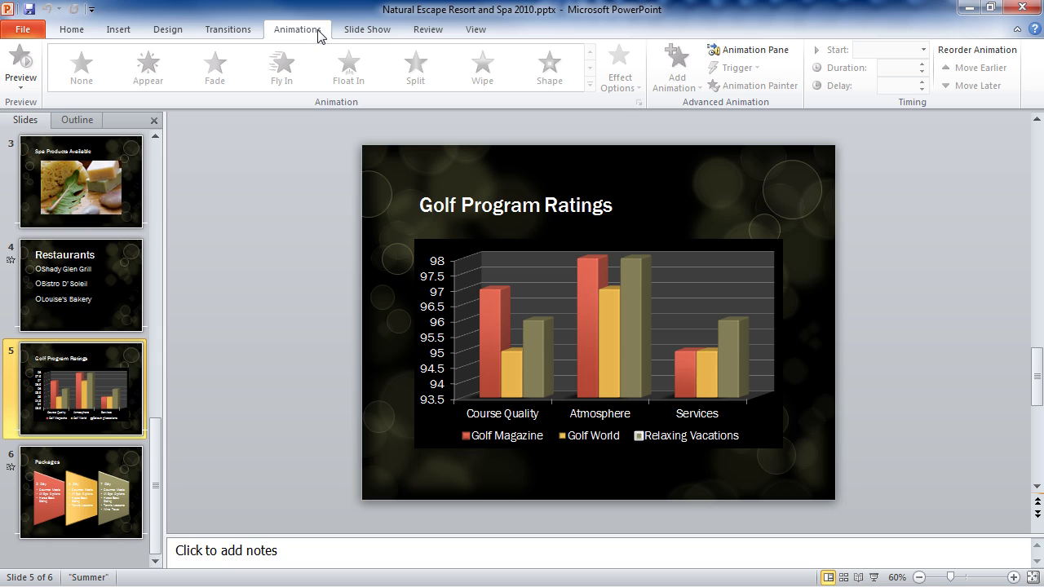
click(547, 281)
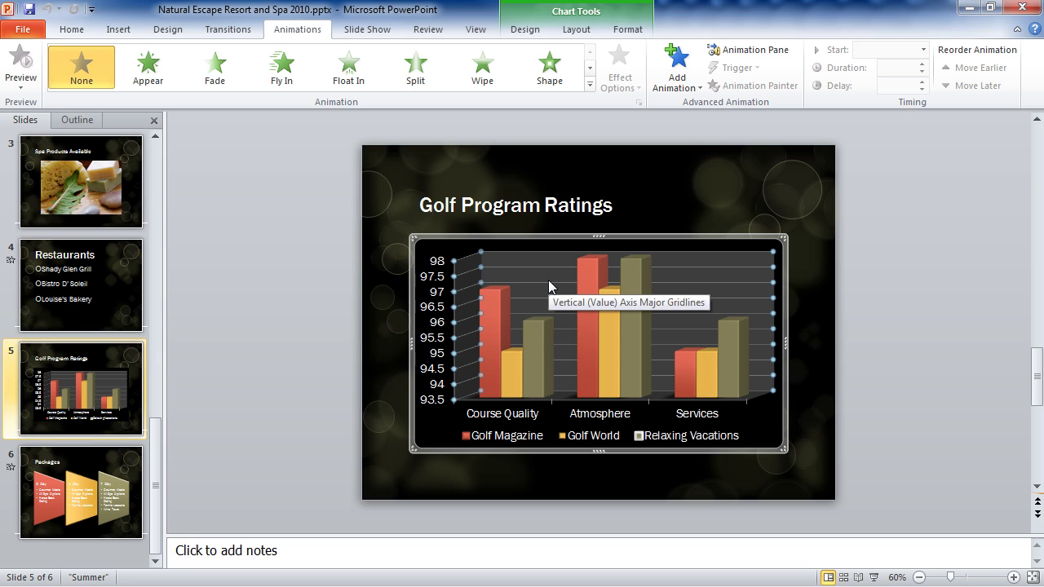
click(228, 33)
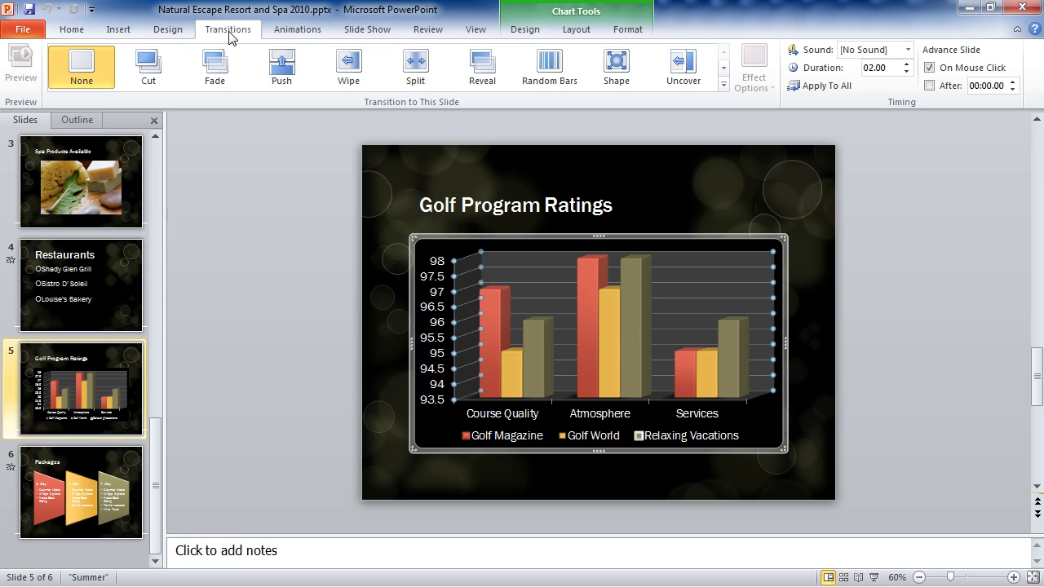
click(117, 33)
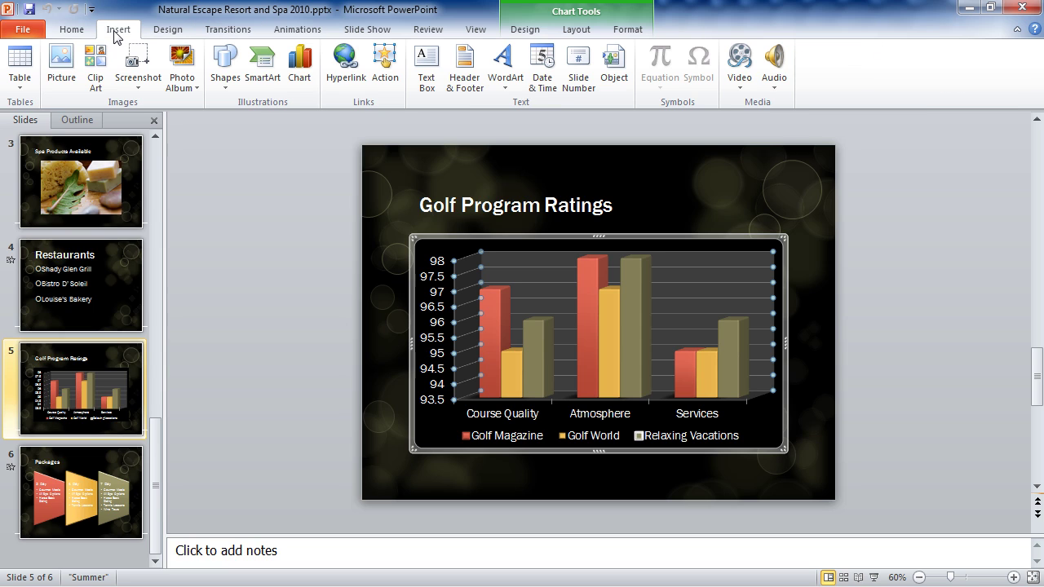